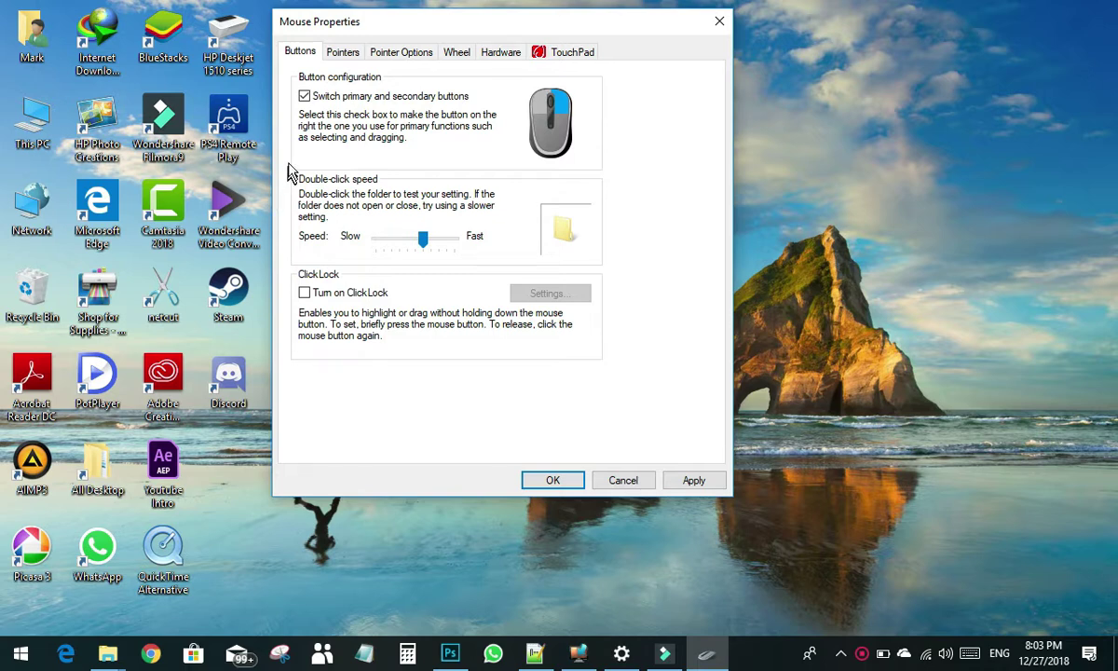
Toggle the option to switch primary and secondary mouse buttons, leaving it turned off.
left_click(305, 98)
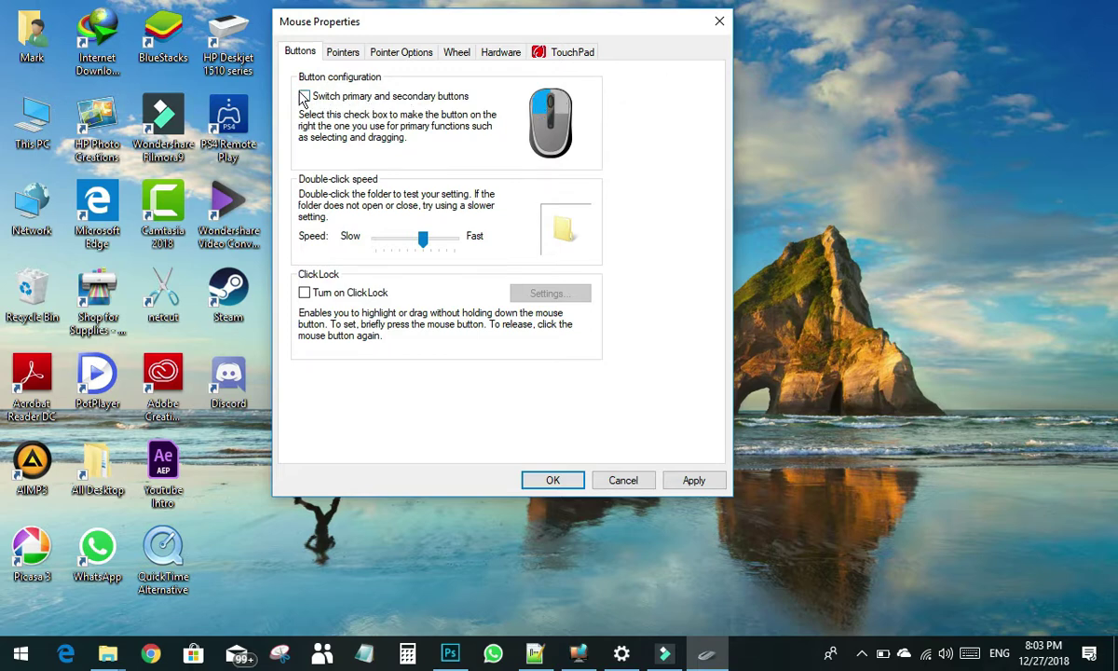
left_click(305, 99)
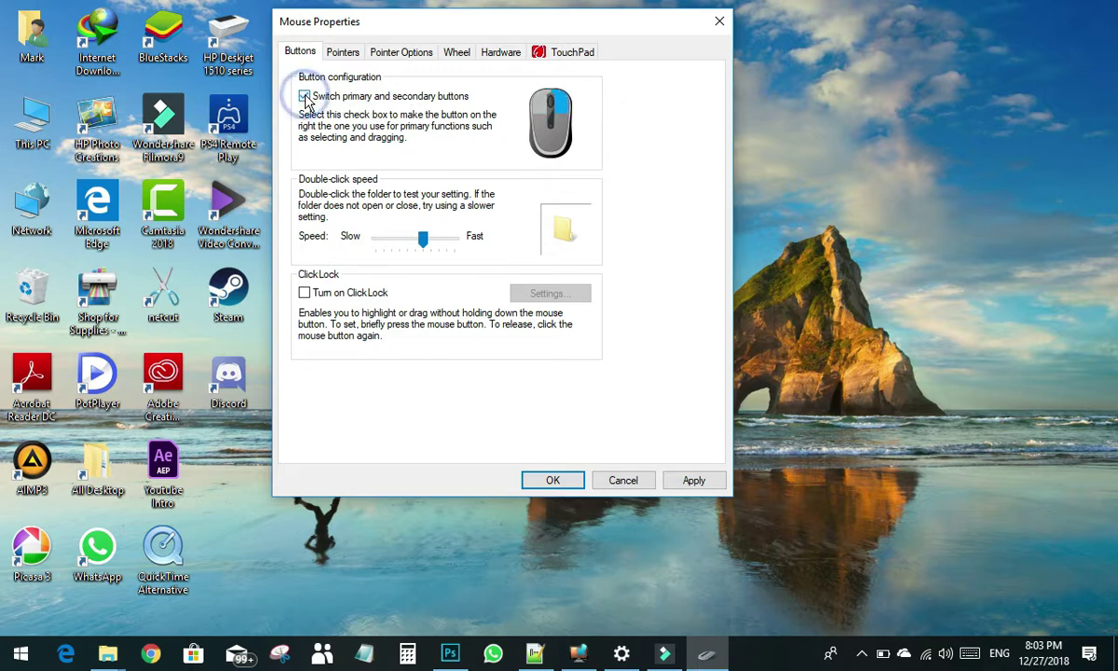
left_click(305, 98)
left_click(305, 98)
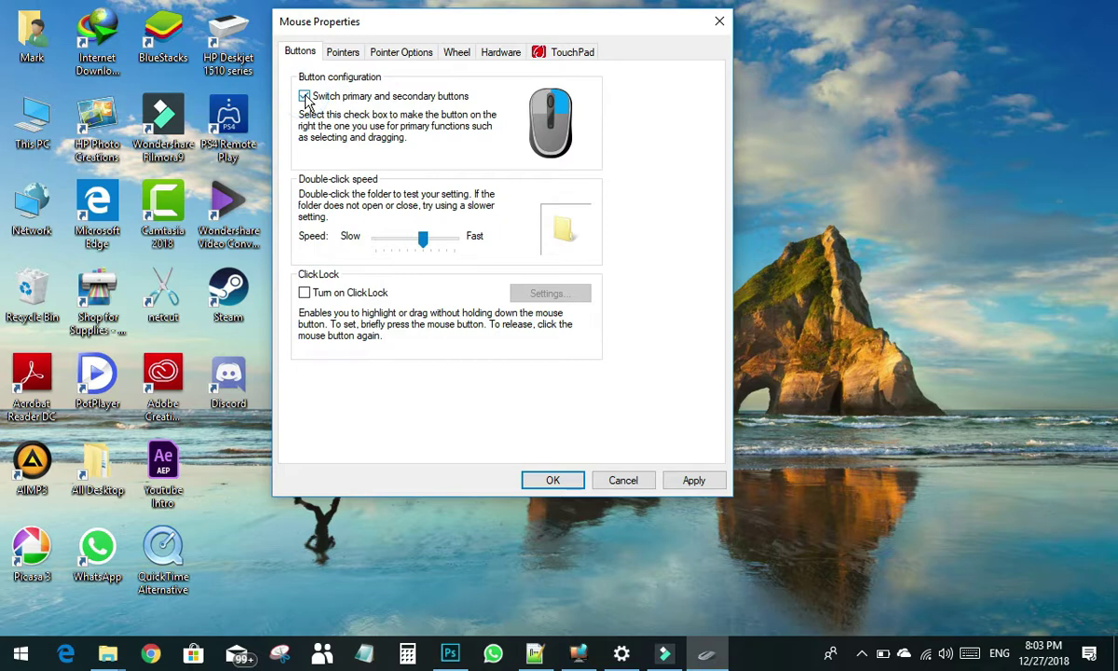
left_click(306, 98)
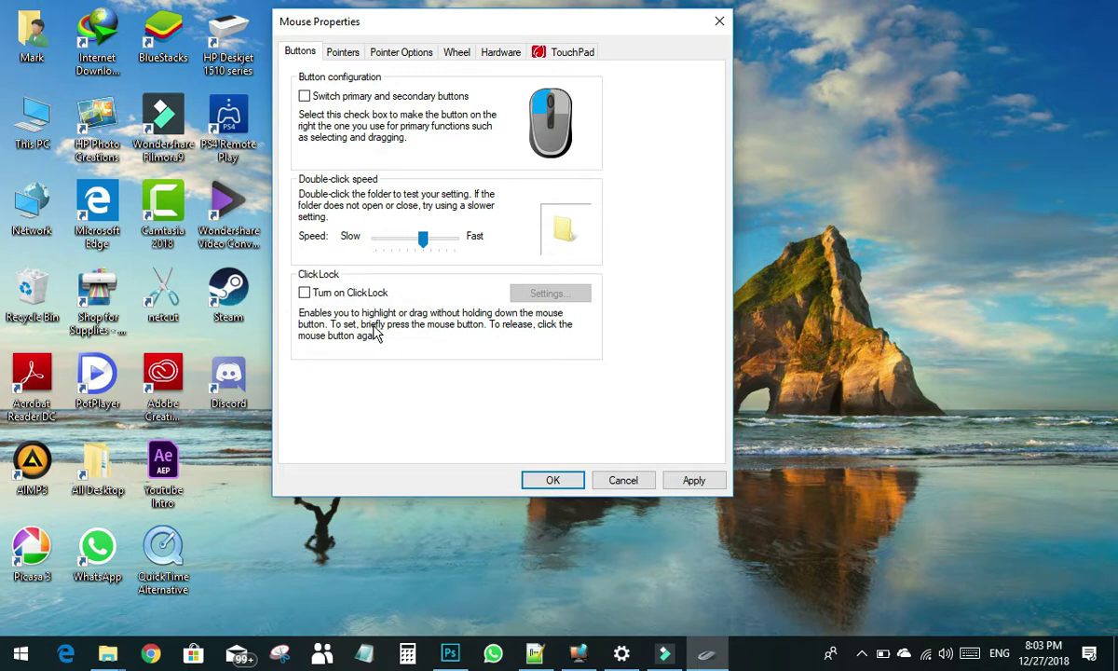
Look through the pointer list, preview the Windows Black (extra large) scheme, and apply the Windows Black (system scheme) pointers.
left_click(326, 53)
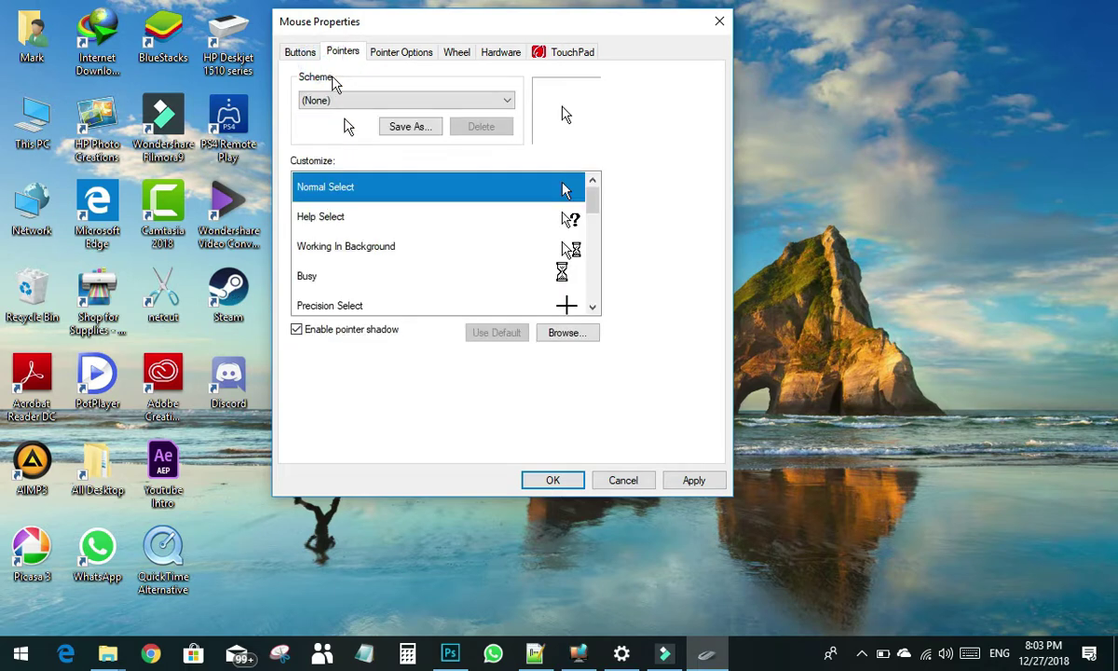
scroll(534, 277, "down", 4)
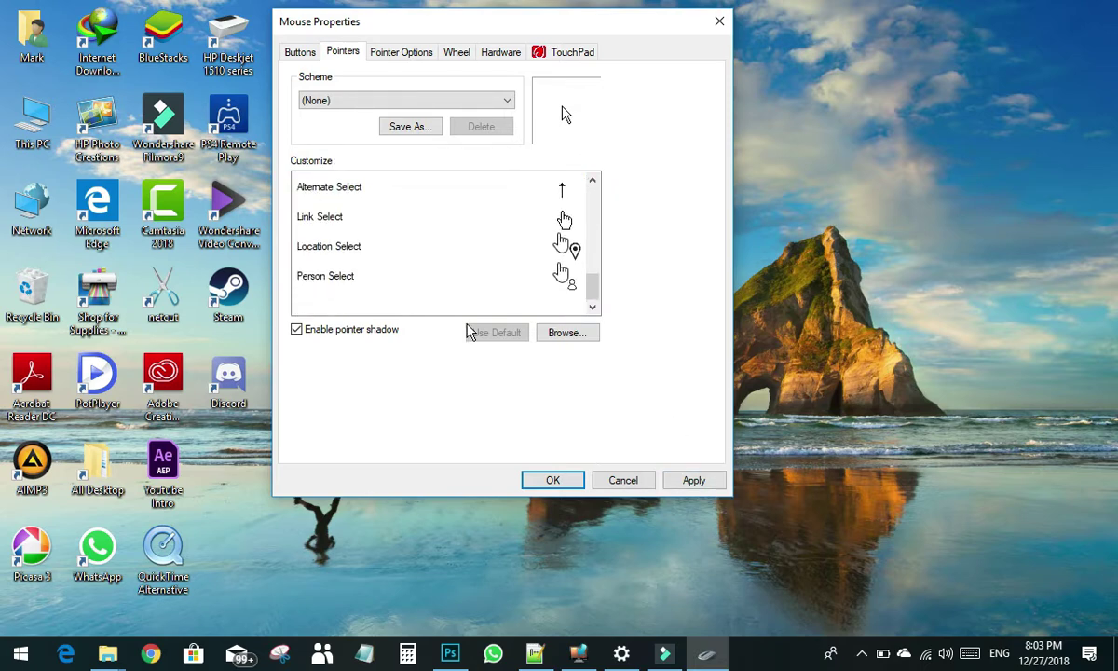
scroll(464, 298, "up", 4)
left_click(461, 98)
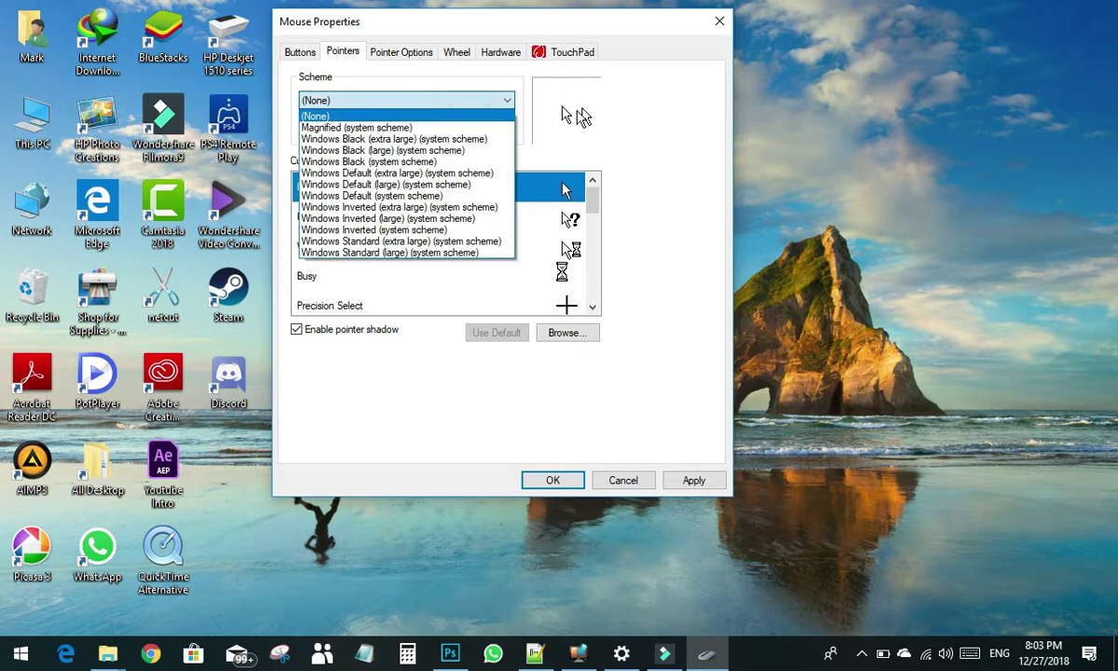
left_click(410, 139)
left_click(461, 99)
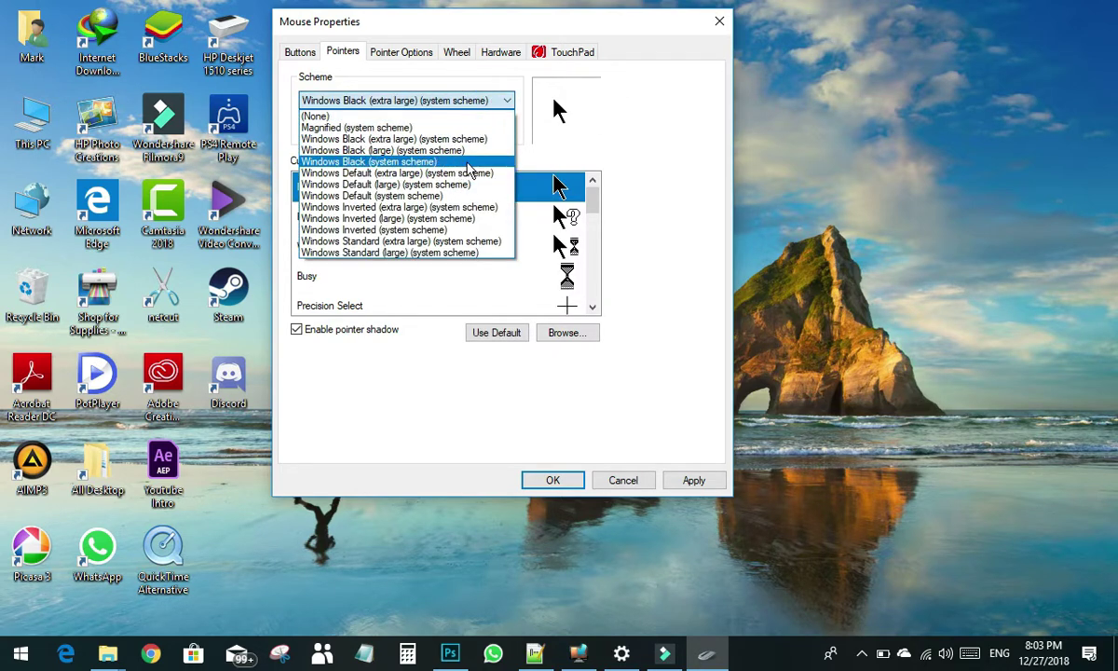
left_click(457, 161)
left_click(700, 478)
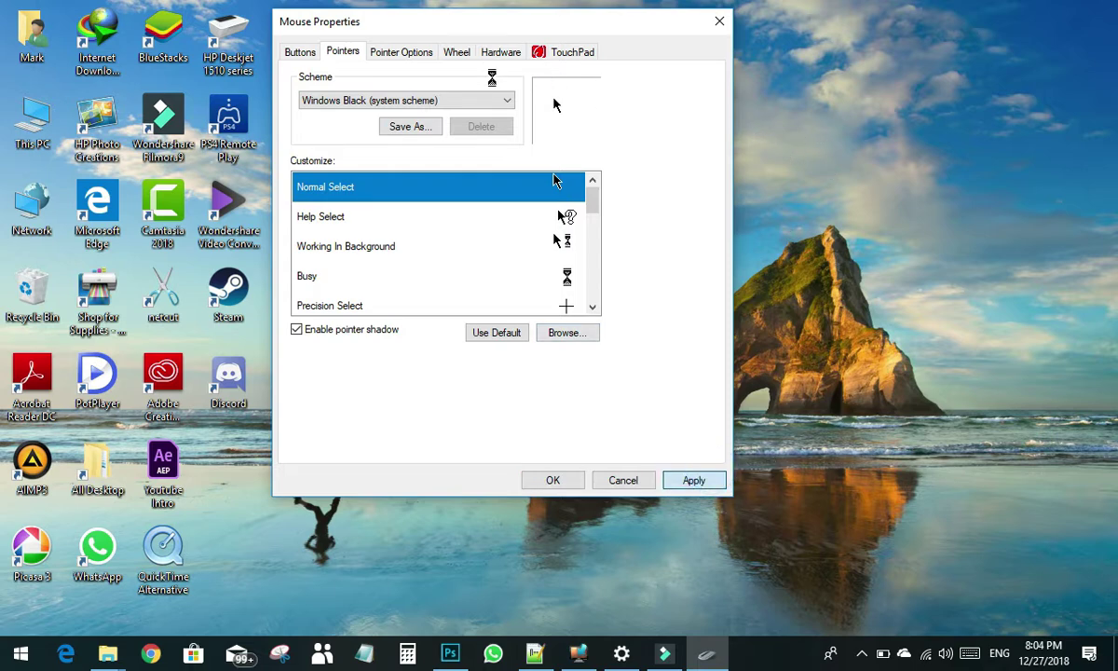
Set the pointer scheme back to (None) and apply the change.
left_click(442, 99)
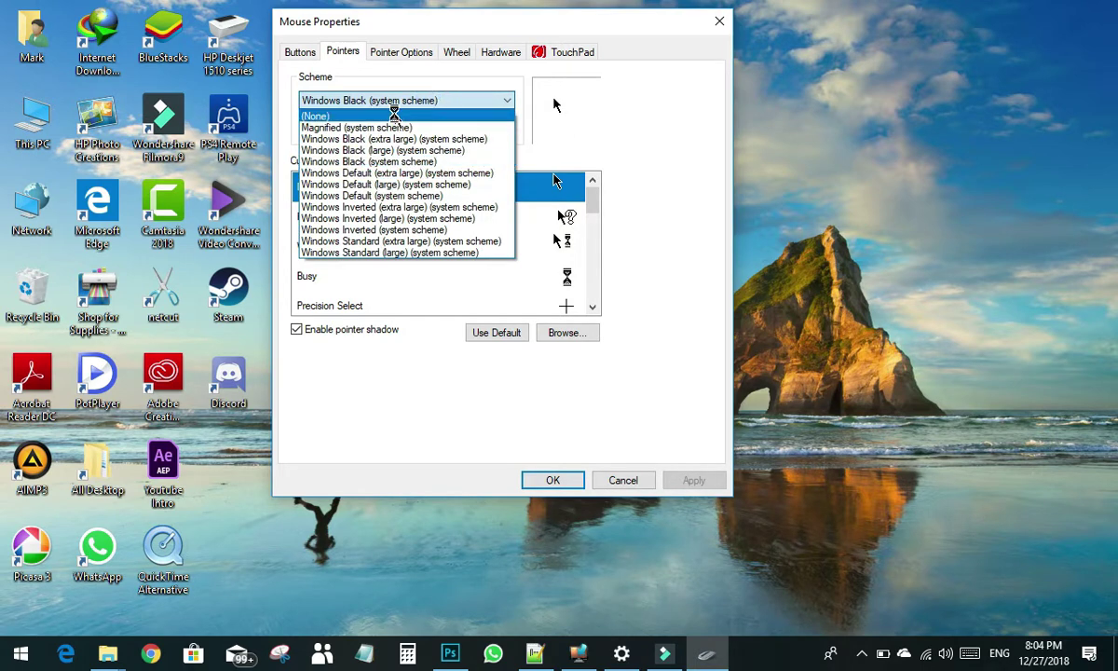
left_click(396, 117)
left_click(669, 480)
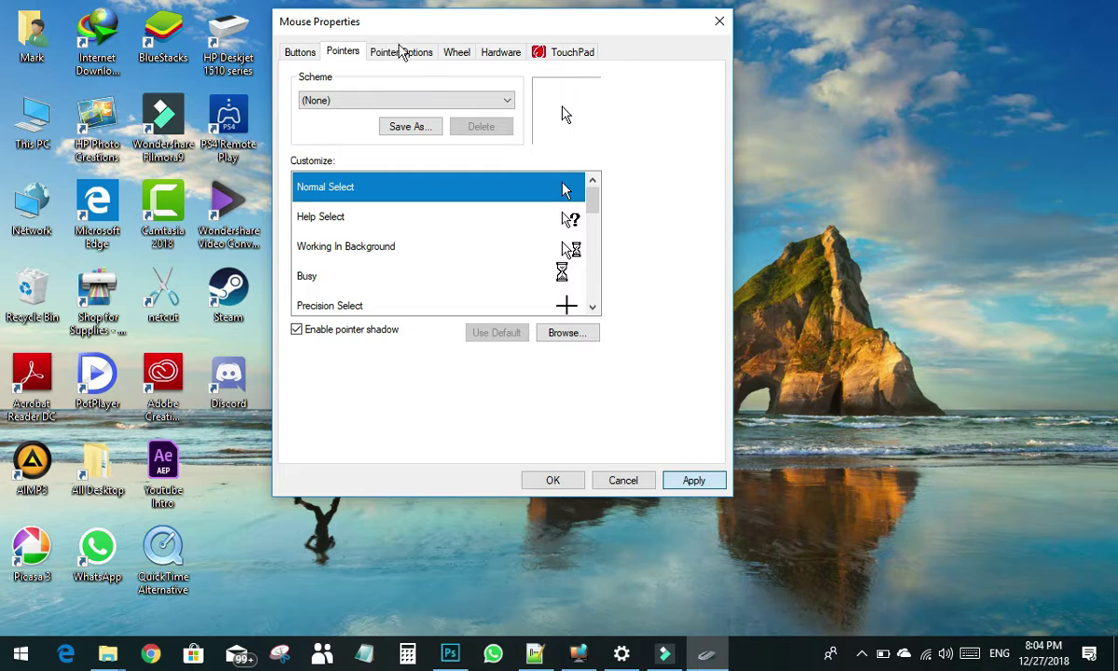
In the pointer options, turn automatic movement of the pointer to the default dialog button on and off again.
left_click(400, 52)
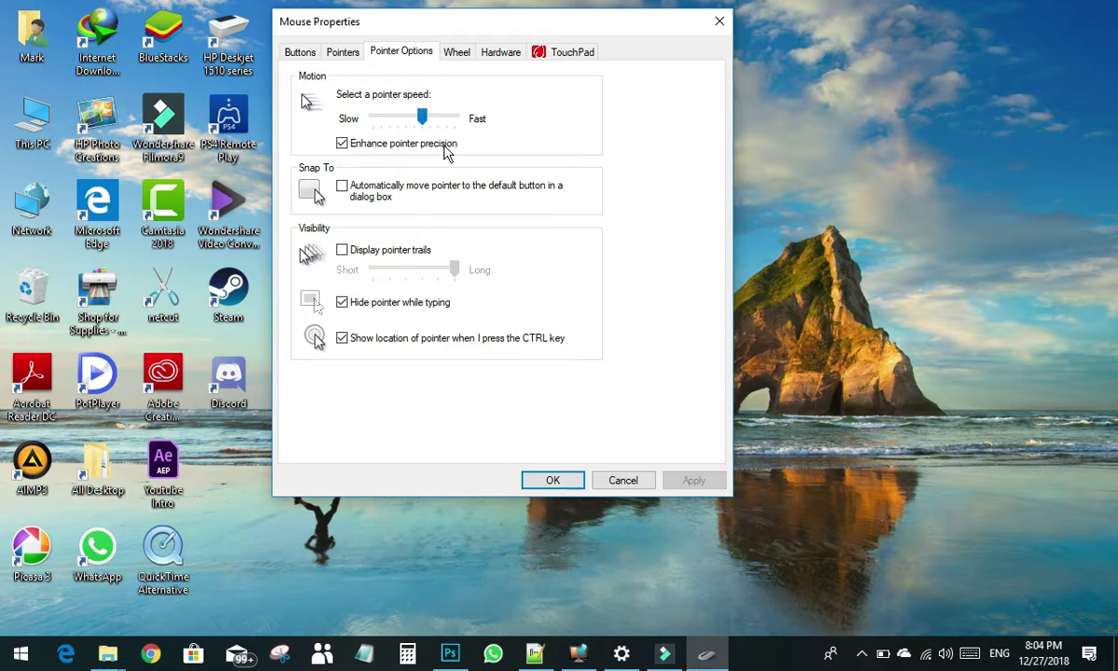
left_click(2, 170)
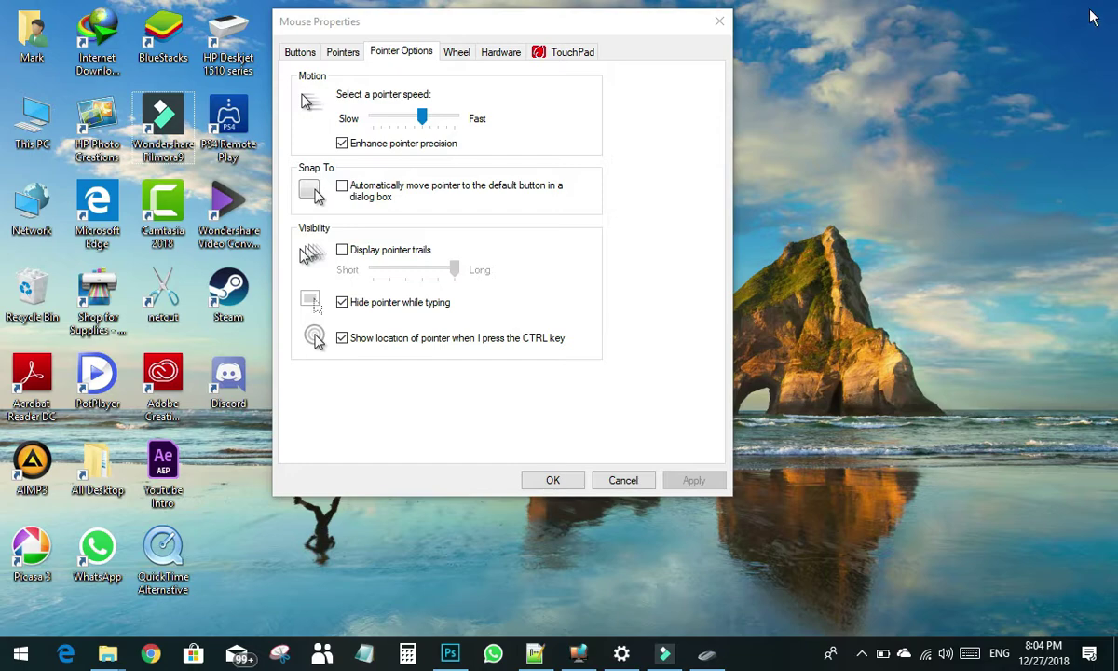
left_click_drag(581, 34, 643, 99)
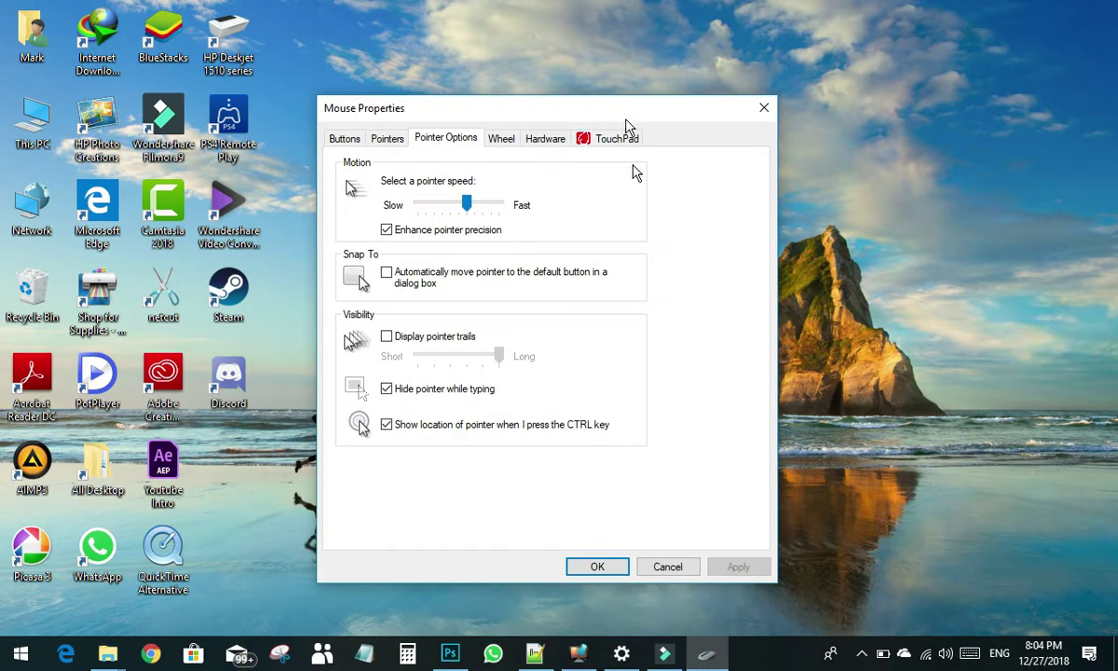
left_click(386, 274)
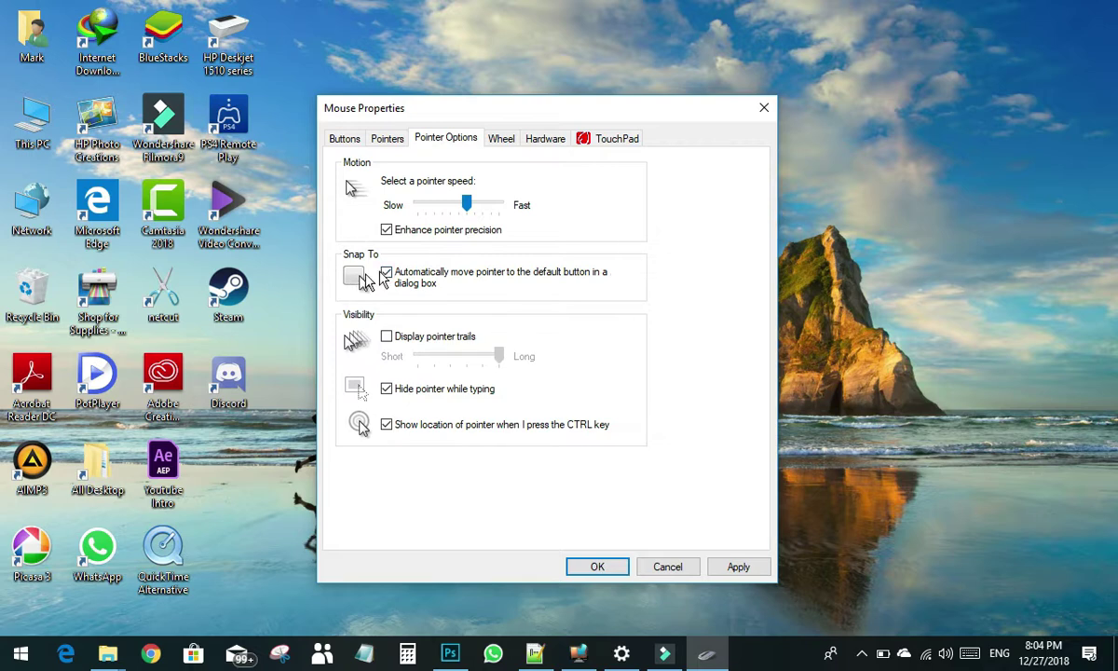
left_click(388, 275)
Turn on the display of pointer trails, try it over the desktop, and turn it off again.
left_click(389, 338)
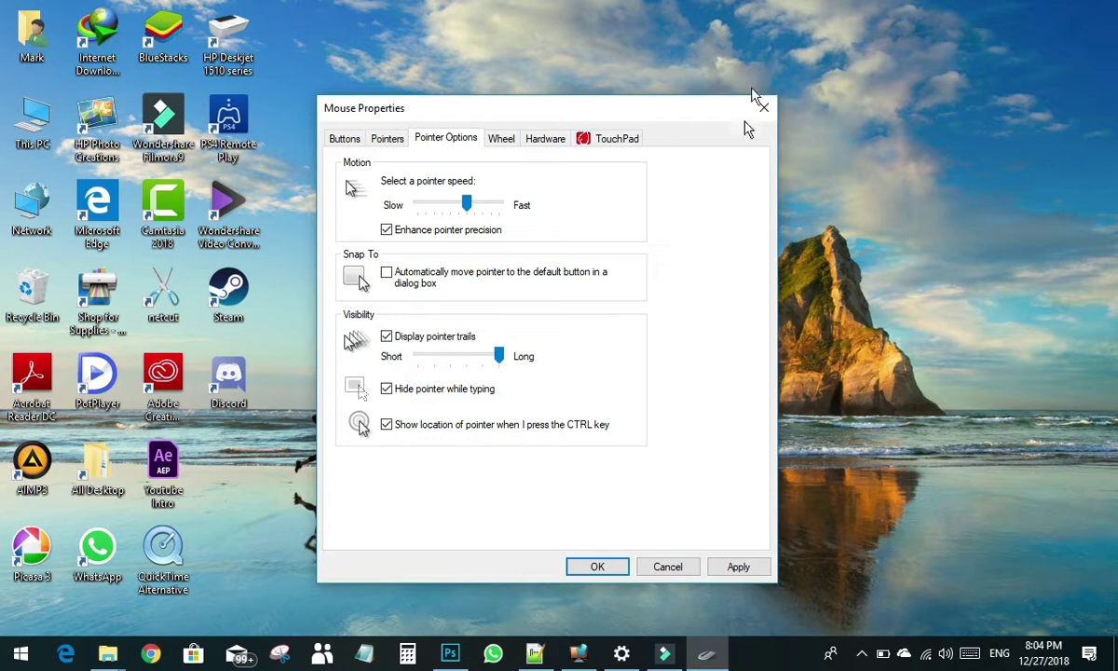
left_click(817, 92)
key("ctrl")
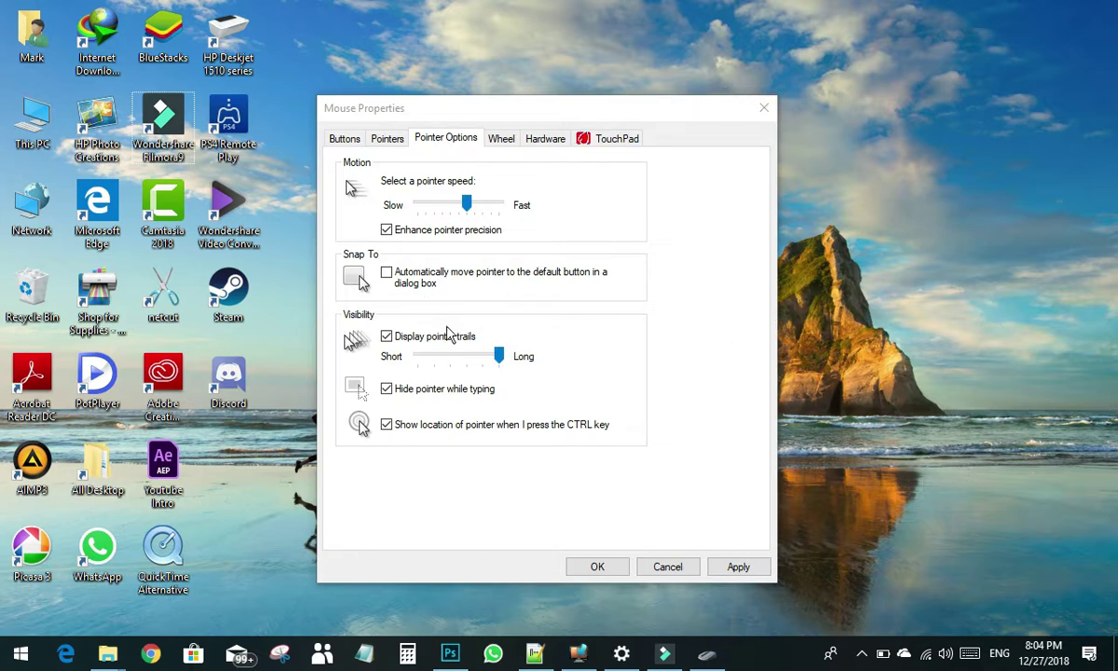
left_click(387, 337)
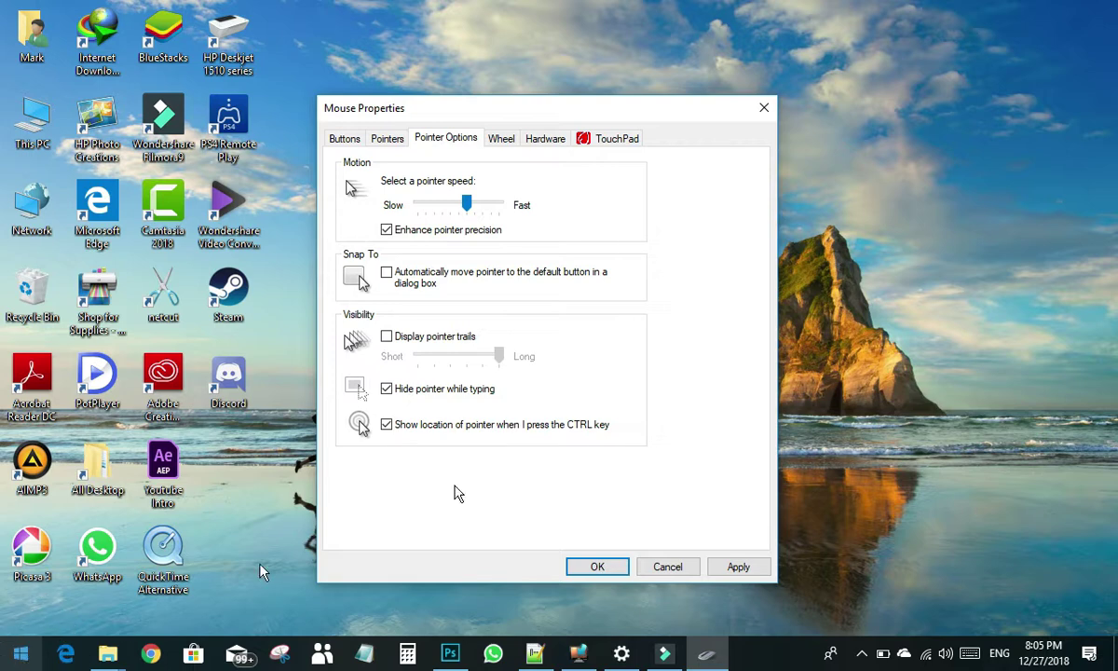
Test showing the pointer's location with the CTRL key, and toggle that option off and back on.
key("ctrl")
key("ctrl")
key("ctrl")
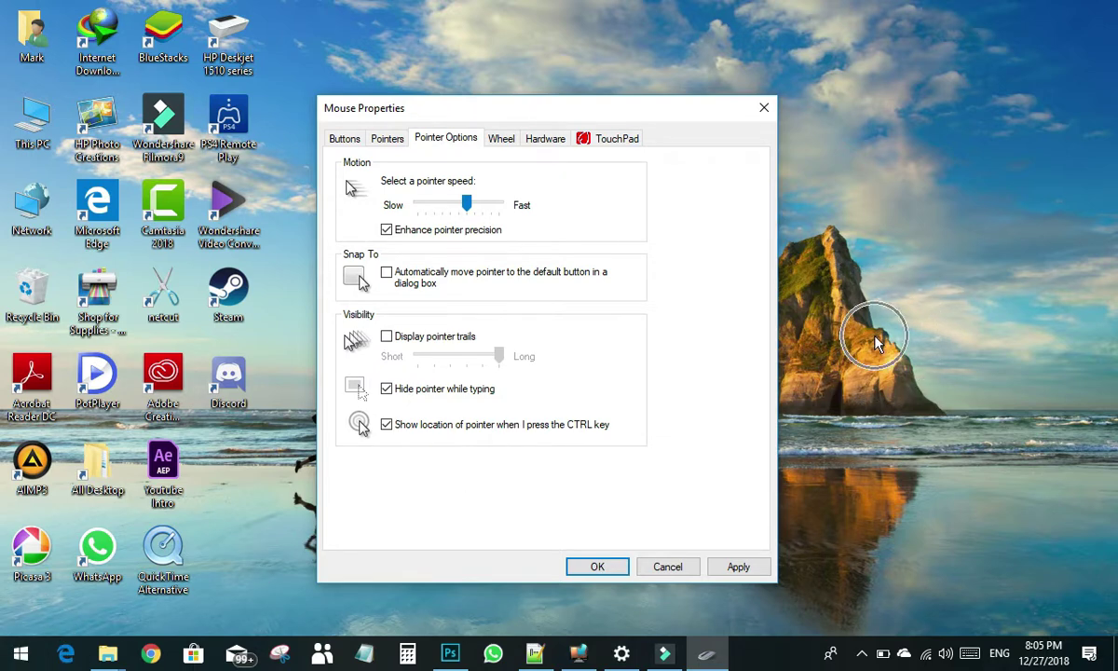
key("ctrl")
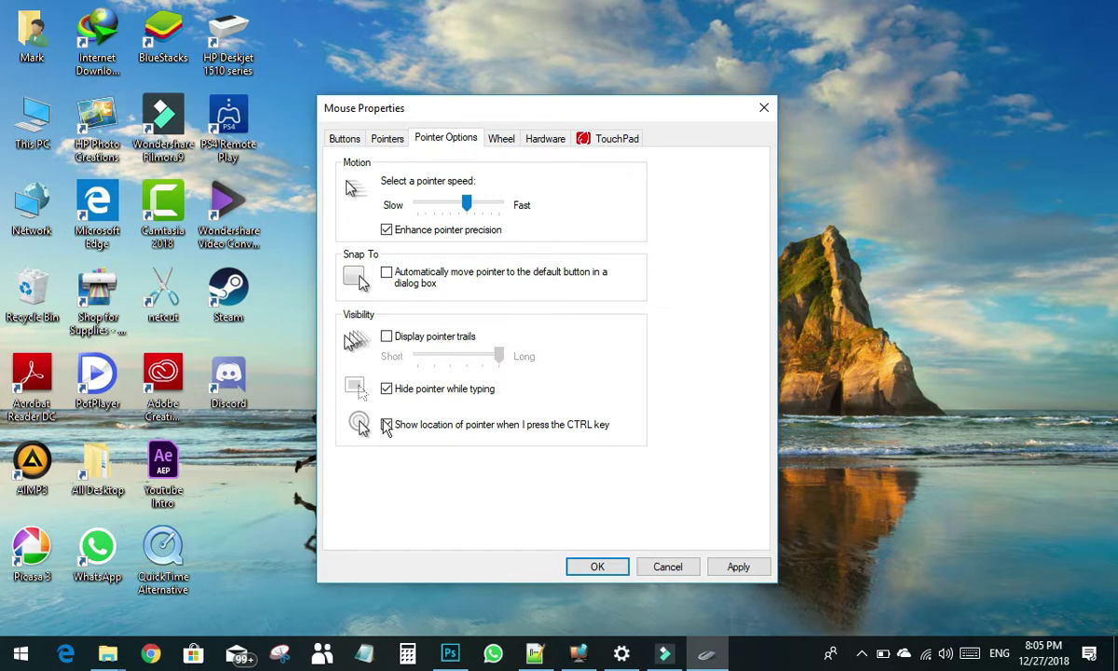
left_click(387, 424)
left_click(384, 425)
key("ctrl")
key("ctrl")
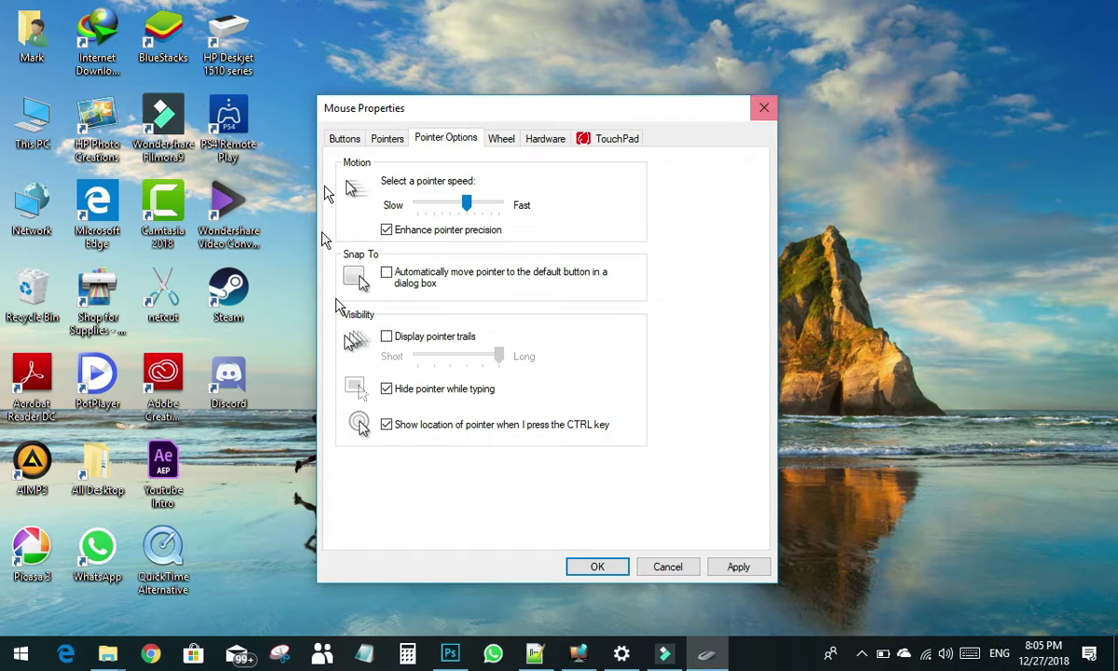
key("ctrl")
Review the wheel scrolling settings and the hardware device list, and close Mouse Properties.
left_click(506, 140)
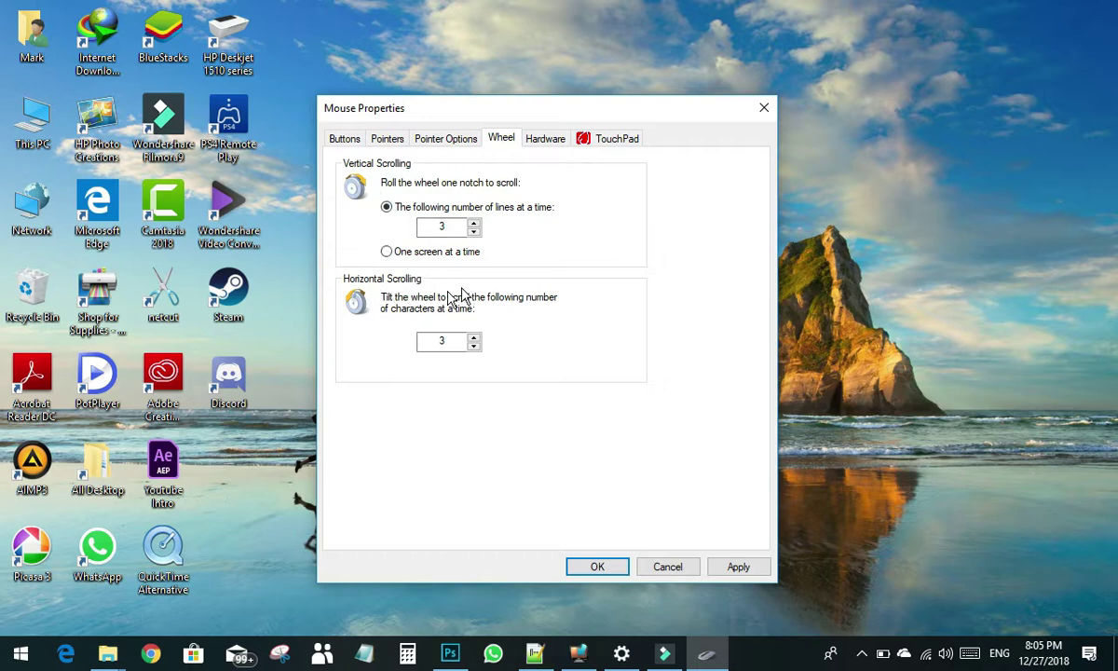
left_click(443, 138)
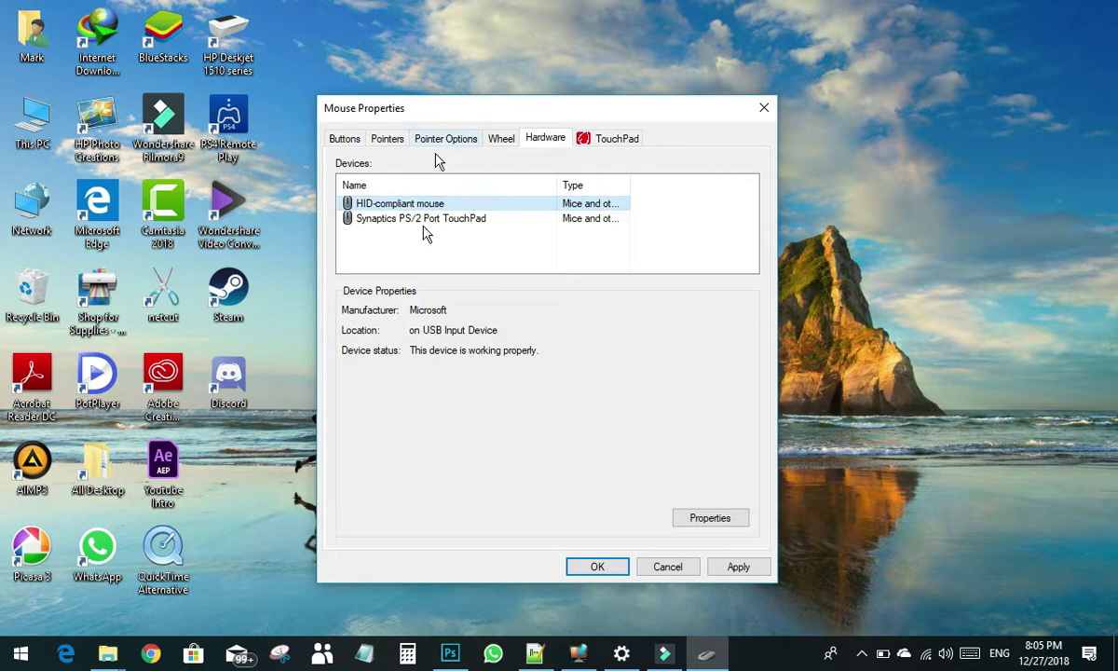
left_click(758, 110)
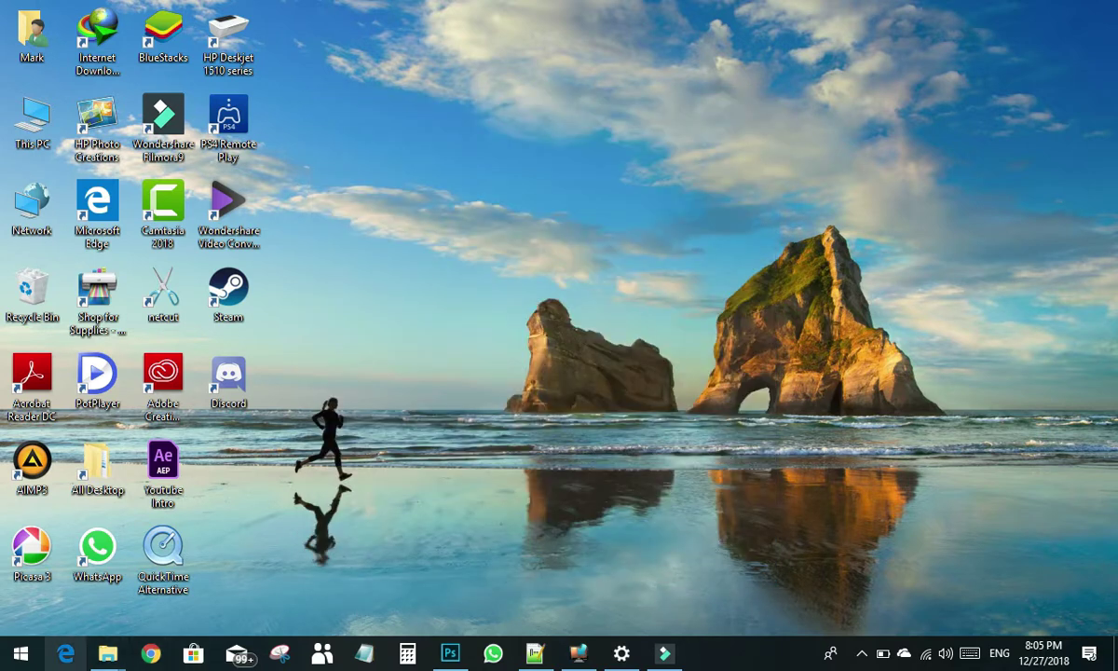
Search Windows for "mou" and open the Mouse page of the Settings app.
left_click(621, 655)
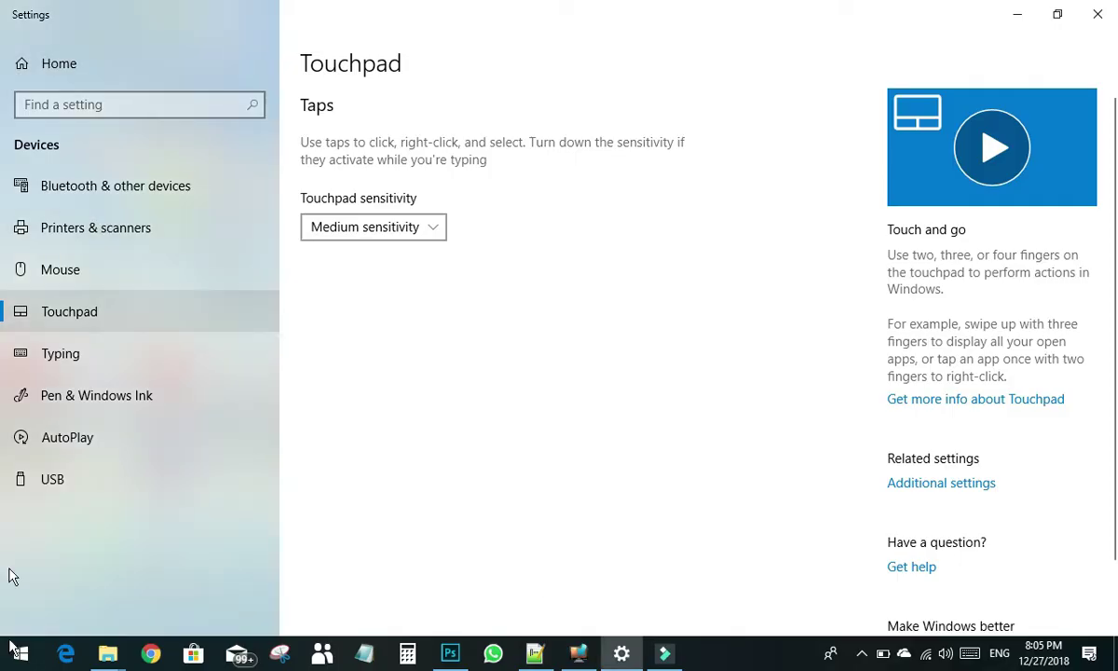
key("super")
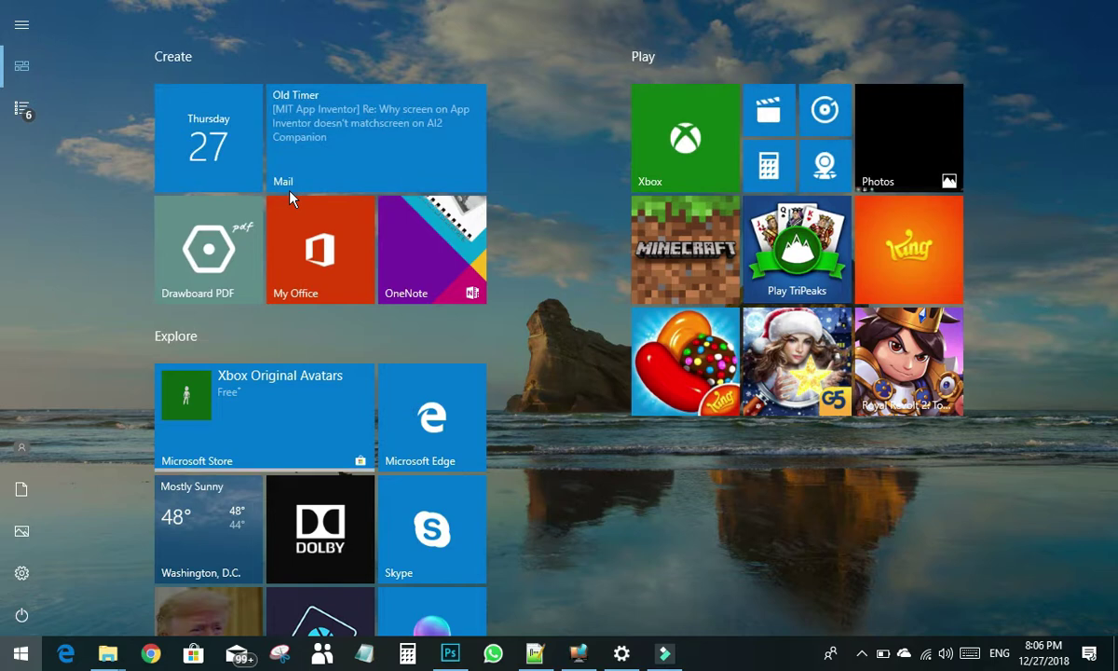
type("mou")
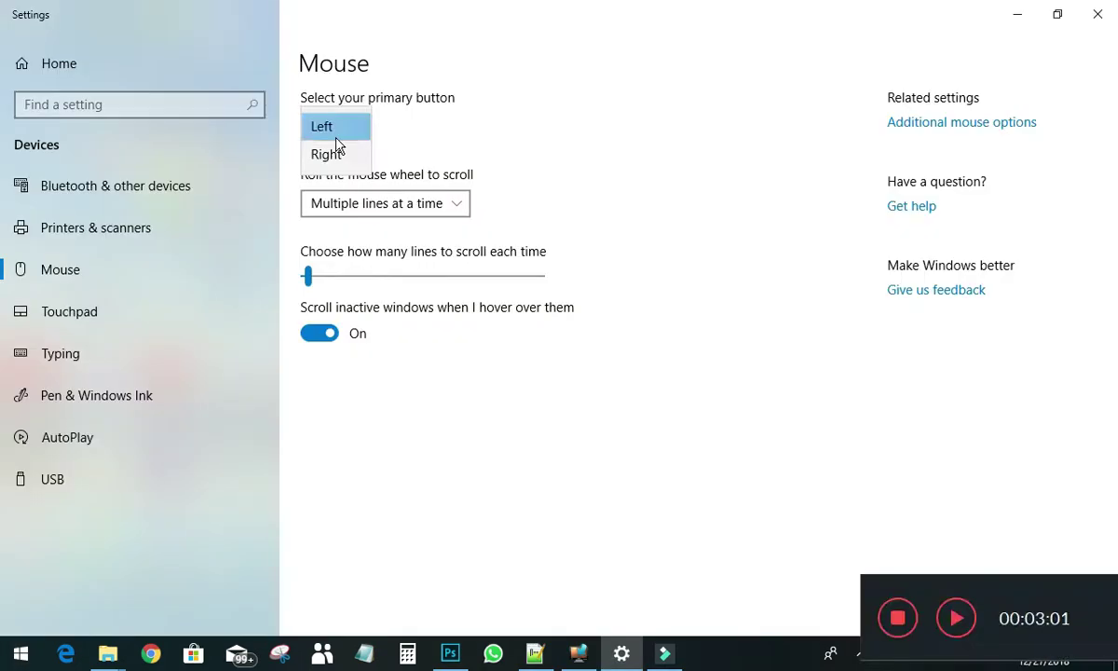
Examine the available choices for the primary mouse button and for mouse wheel scrolling, keeping the current selections.
left_click(337, 140)
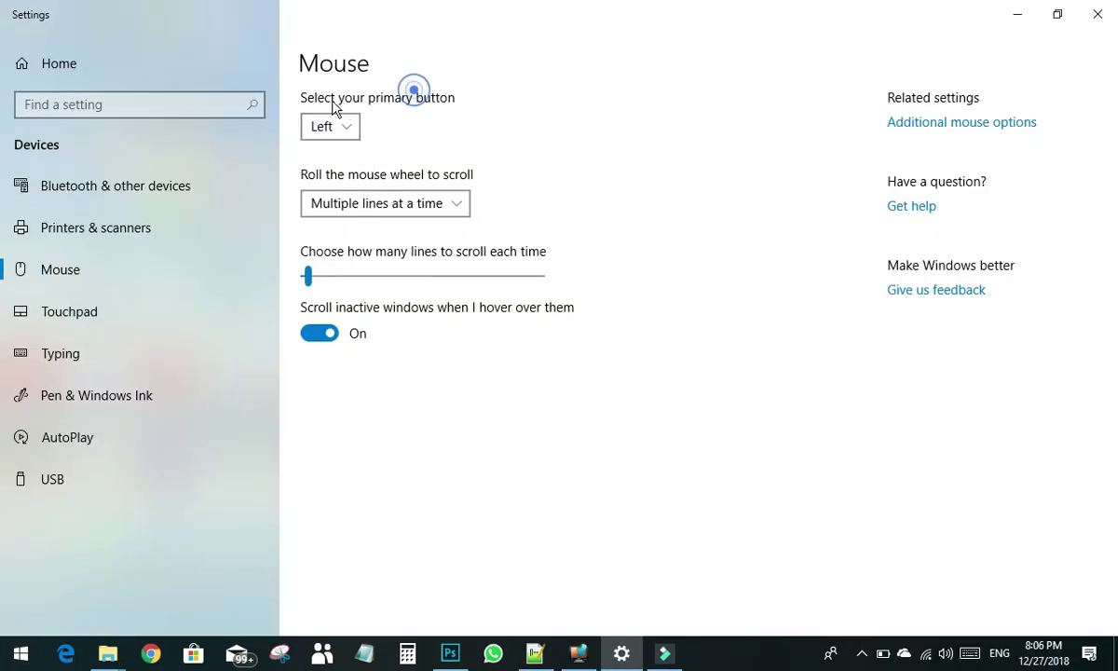
left_click(352, 136)
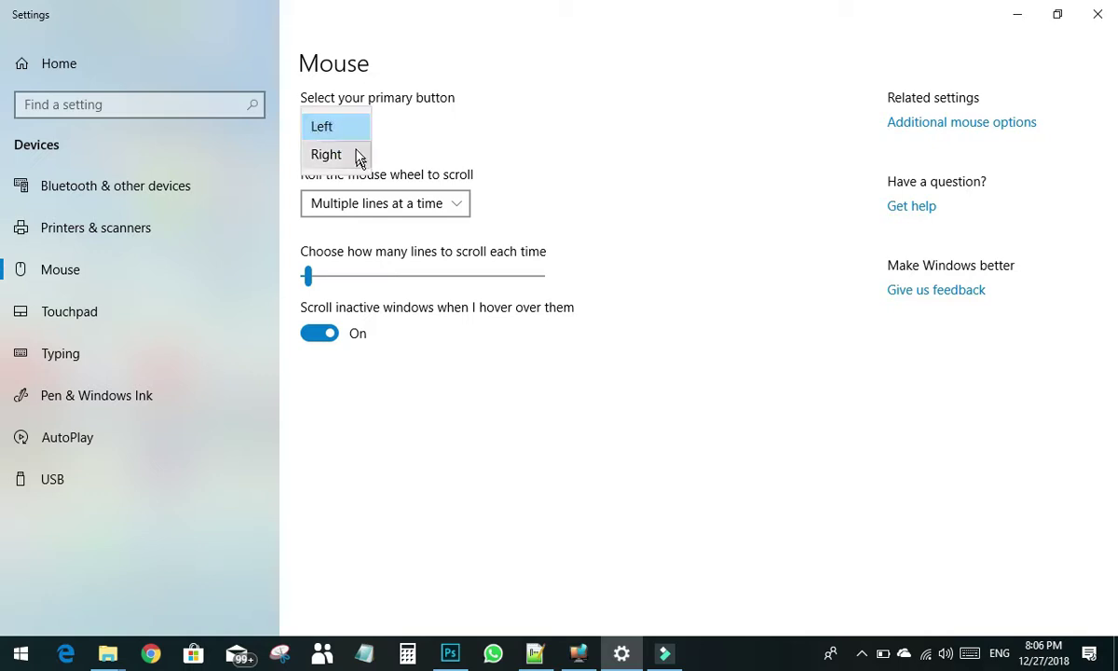
left_click(540, 156)
left_click(412, 209)
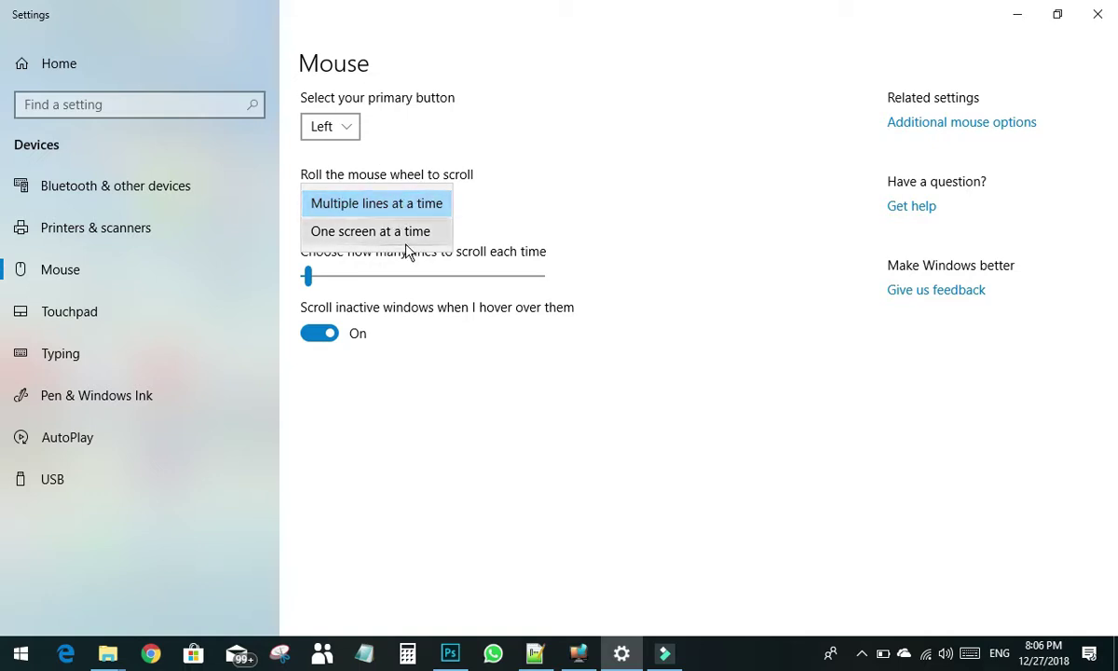
left_click(773, 335)
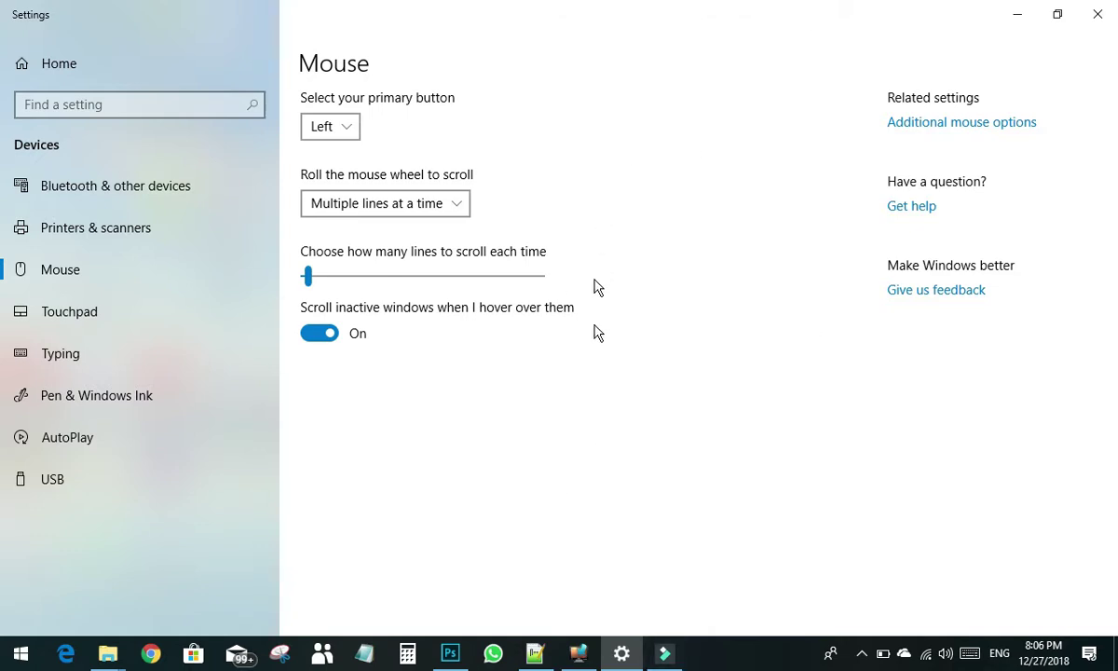
left_click(394, 210)
left_click(663, 257)
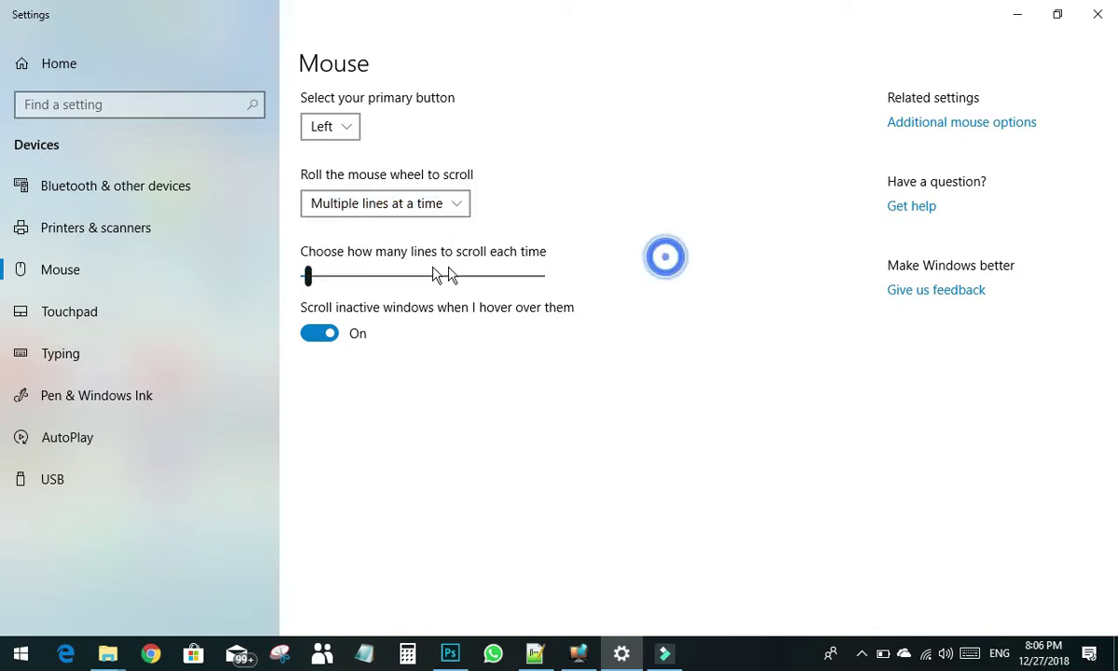
Set the mouse wheel to scroll One screen at a time, and return it to Multiple lines at a time.
left_click(349, 207)
left_click(381, 233)
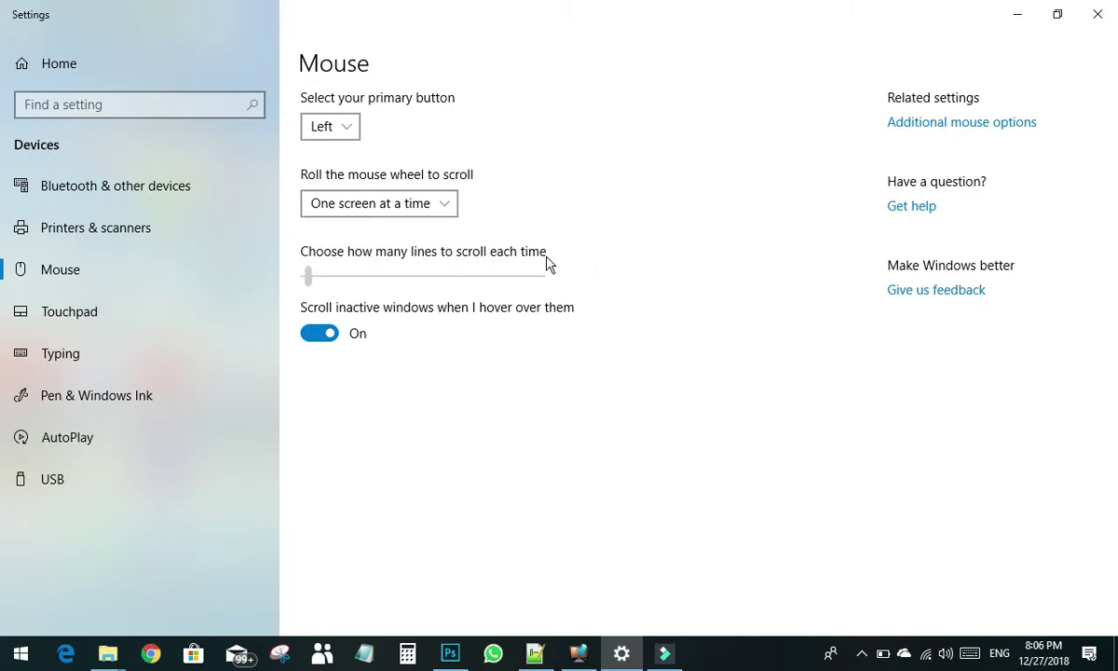
left_click(420, 201)
left_click(402, 175)
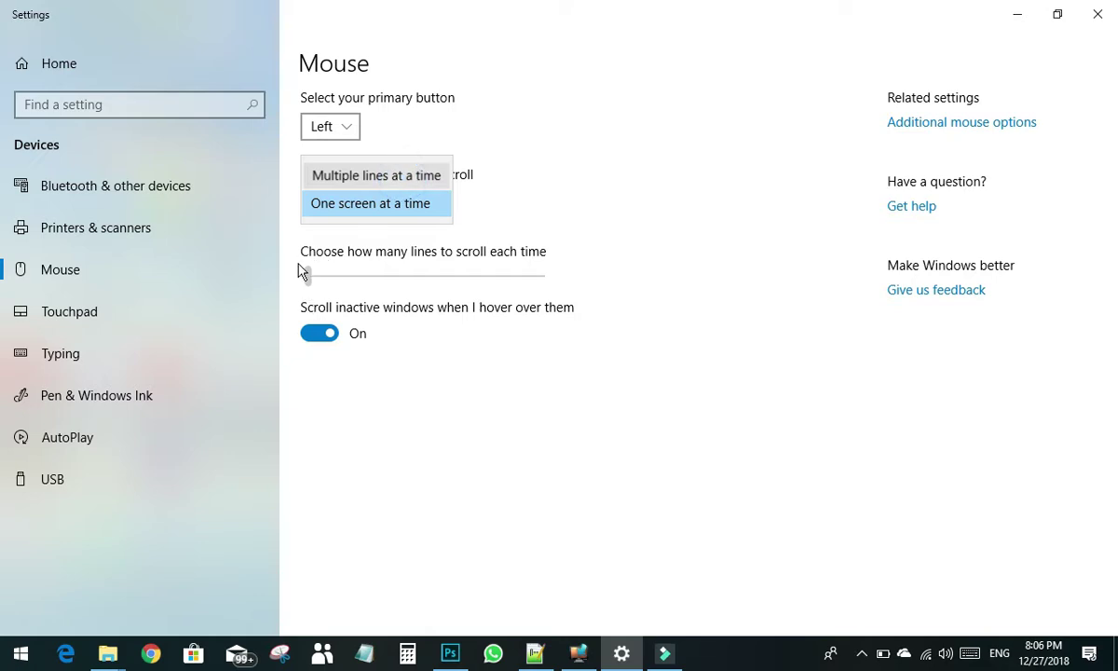
mouse_move(310, 283)
left_mouse_down()
mouse_move(644, 273)
mouse_move(341, 282)
mouse_move(362, 276)
mouse_move(353, 274)
mouse_move(312, 286)
left_mouse_up()
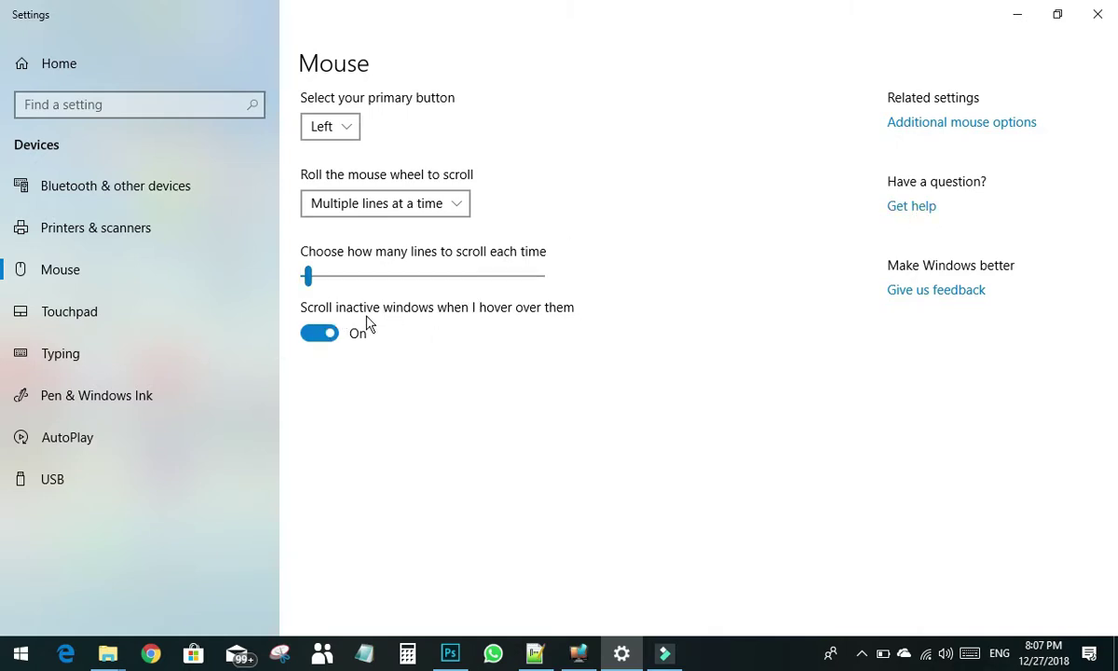
In the touchpad settings, change the sensitivity to Low sensitivity and return it to Medium sensitivity.
left_click(129, 313)
left_click(395, 232)
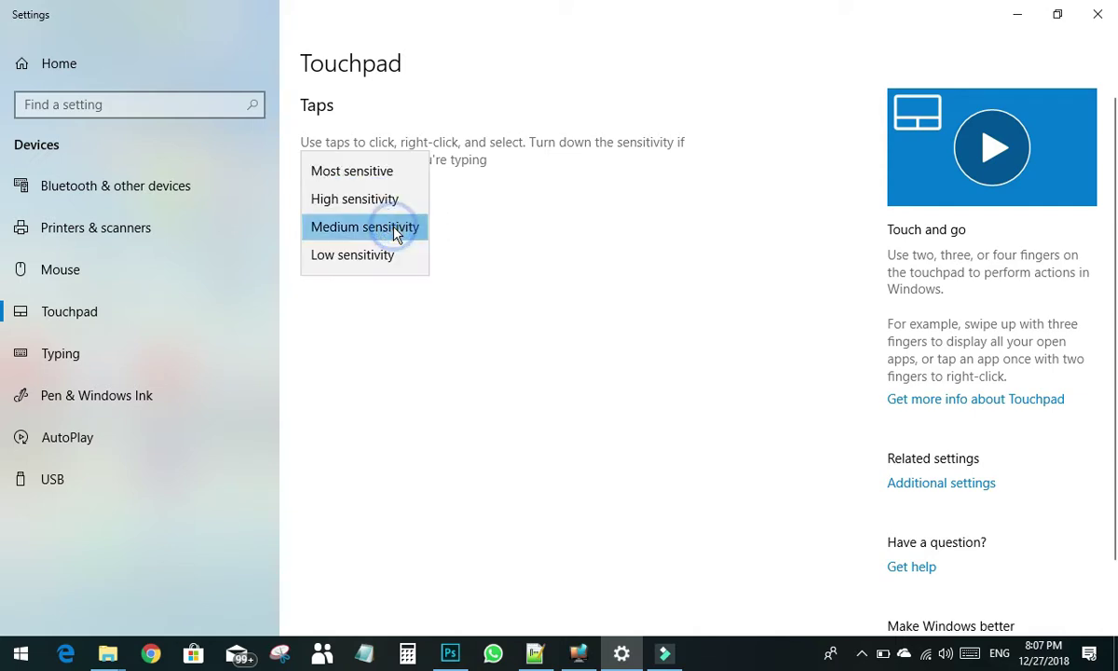
left_click(364, 257)
left_click(384, 228)
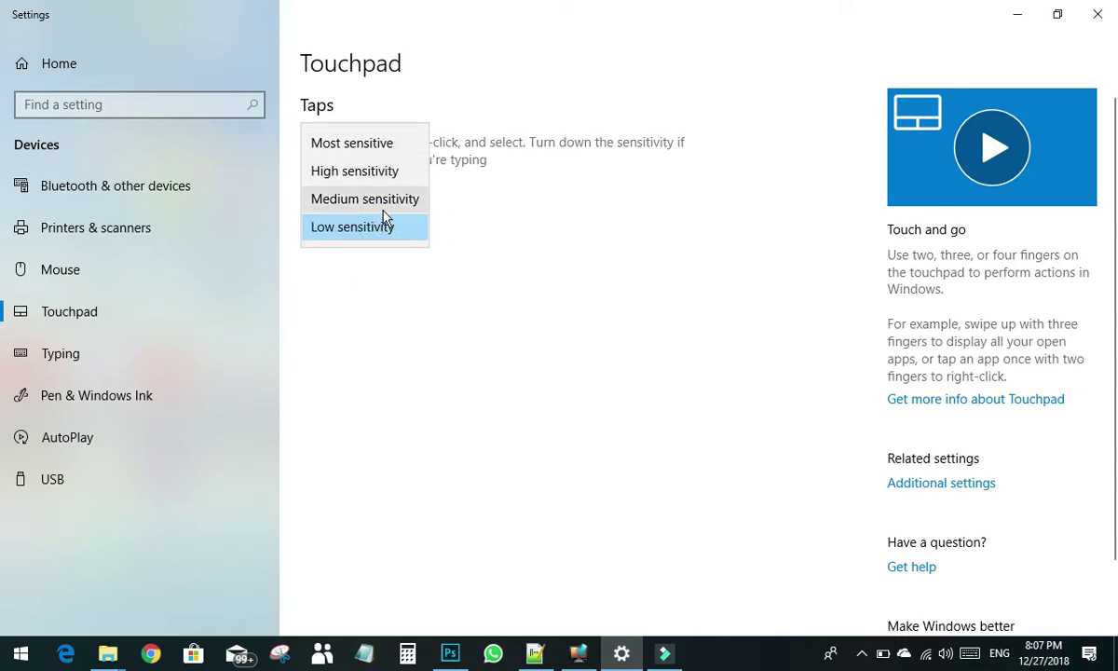
left_click(384, 205)
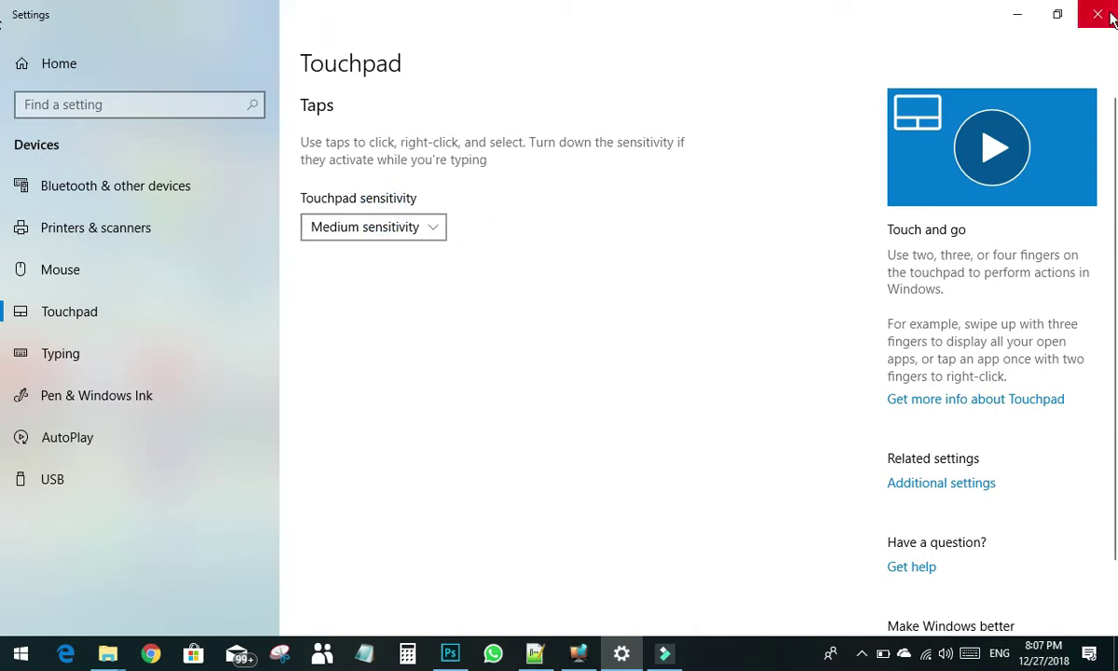
Check the touchpad sensitivity choices once more and minimise the Settings window.
left_click(403, 233)
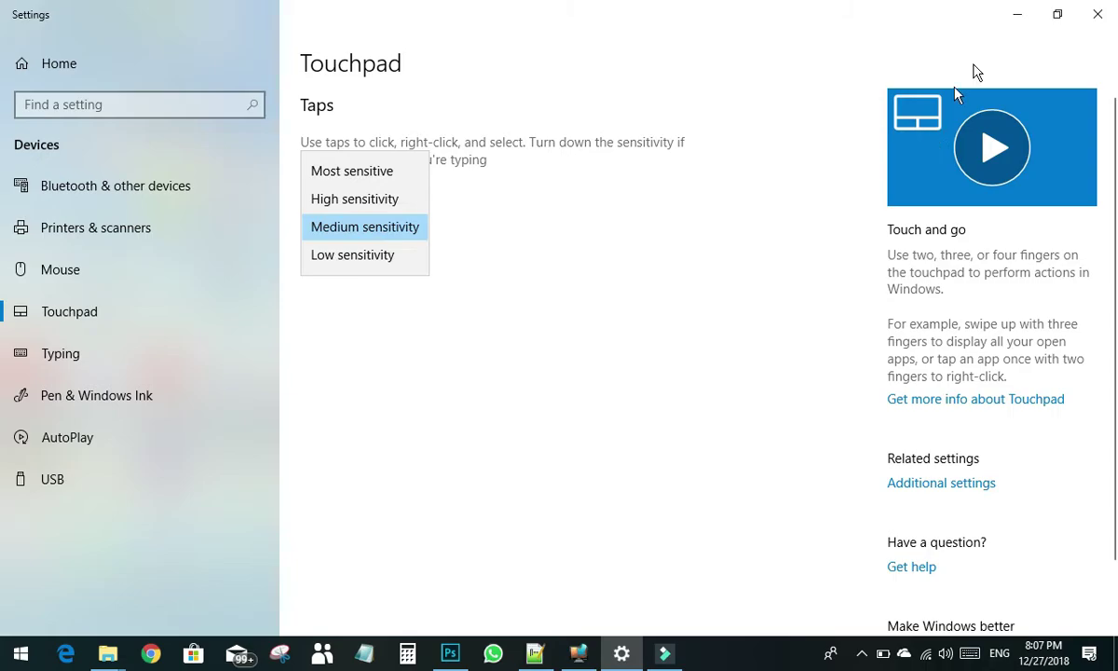
left_click(1019, 16)
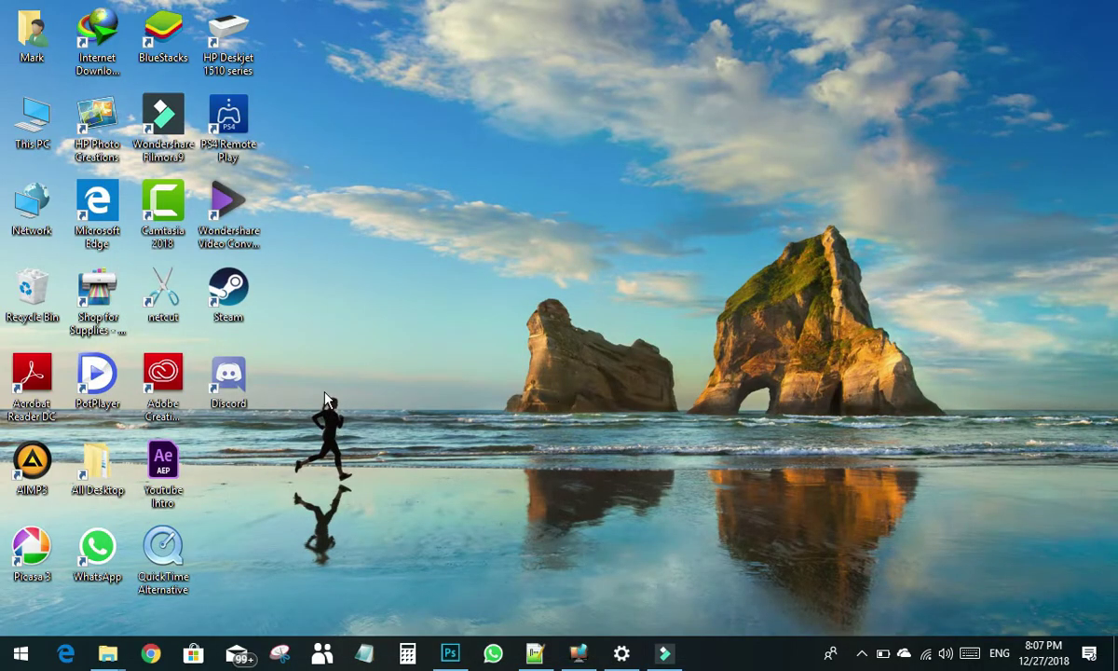